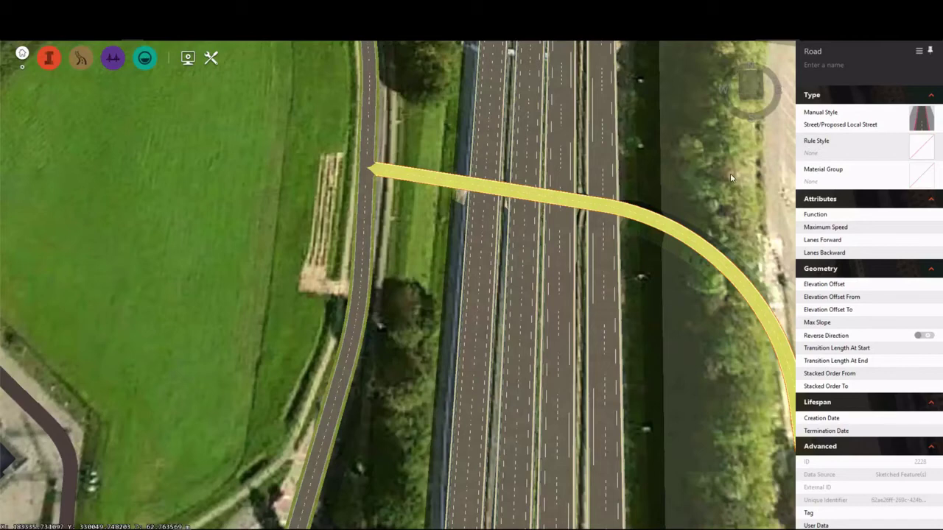
Convert the proposed local street that crosses the motorway into a design road
left_click(730, 173)
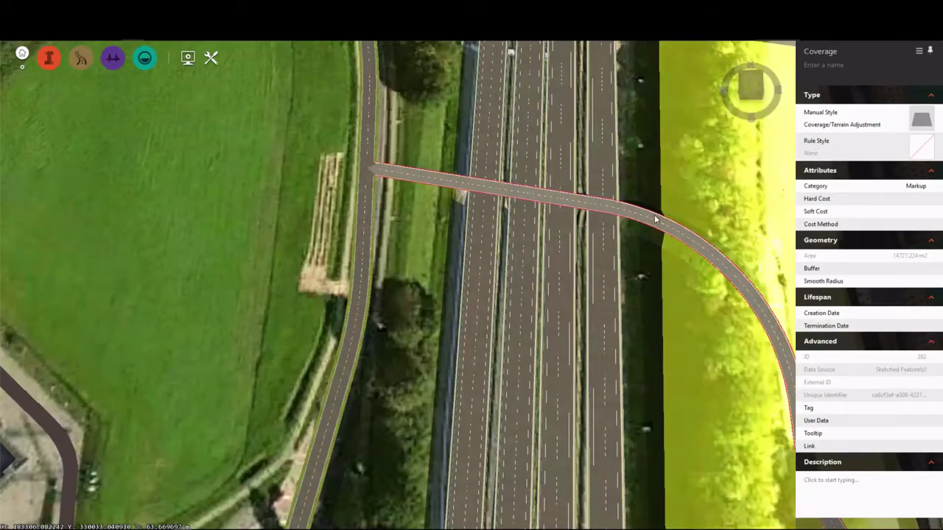
left_click(654, 214)
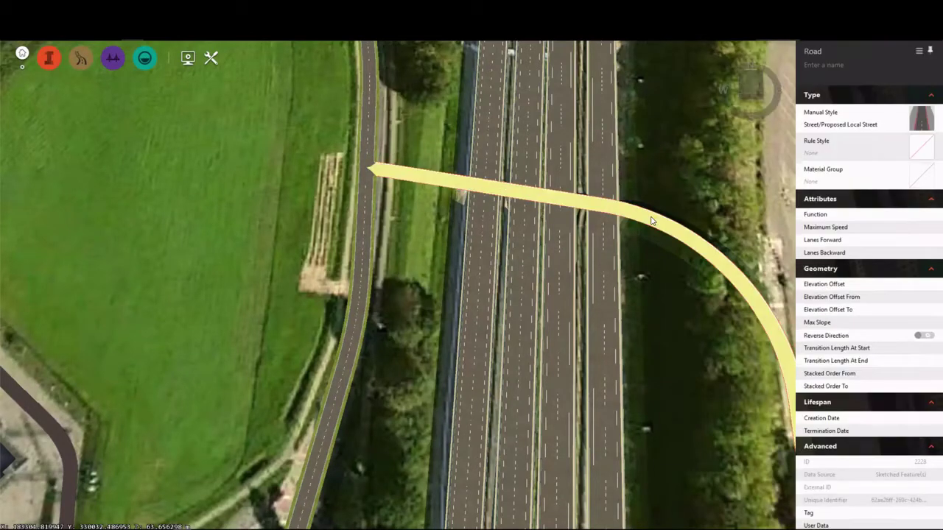
right_click(651, 216)
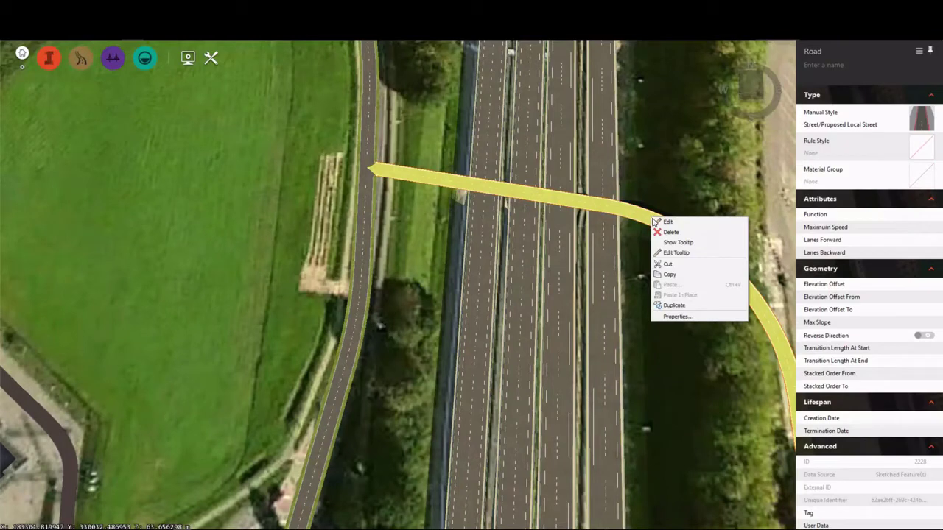
left_click(658, 222)
right_click(659, 222)
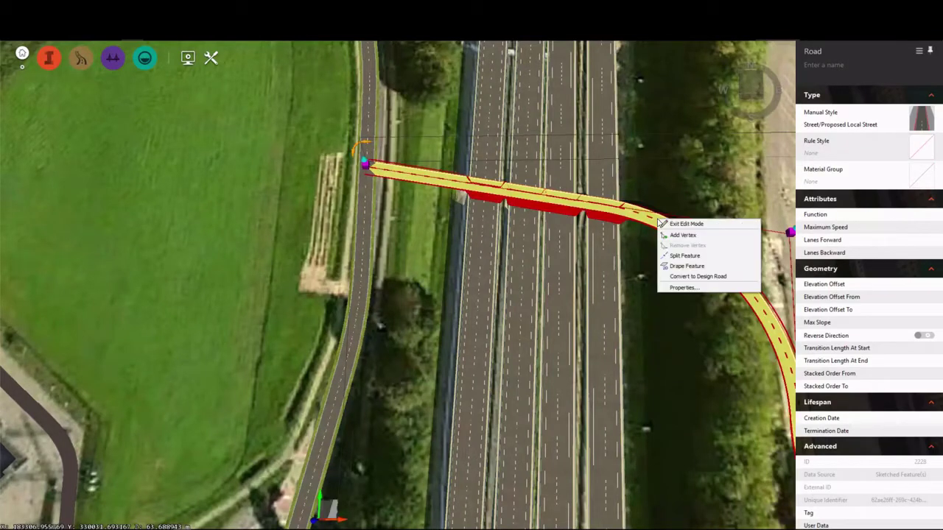
left_click(679, 277)
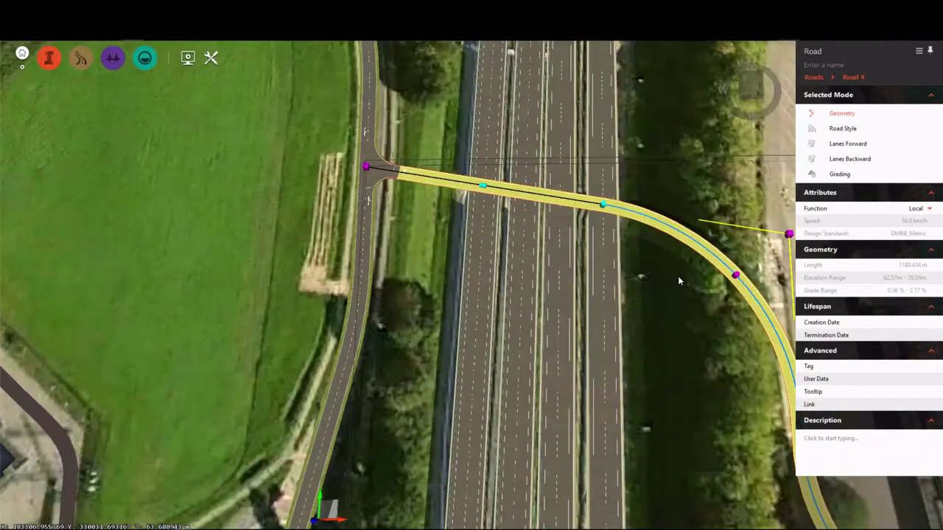
scroll(387, 192, "up", 3)
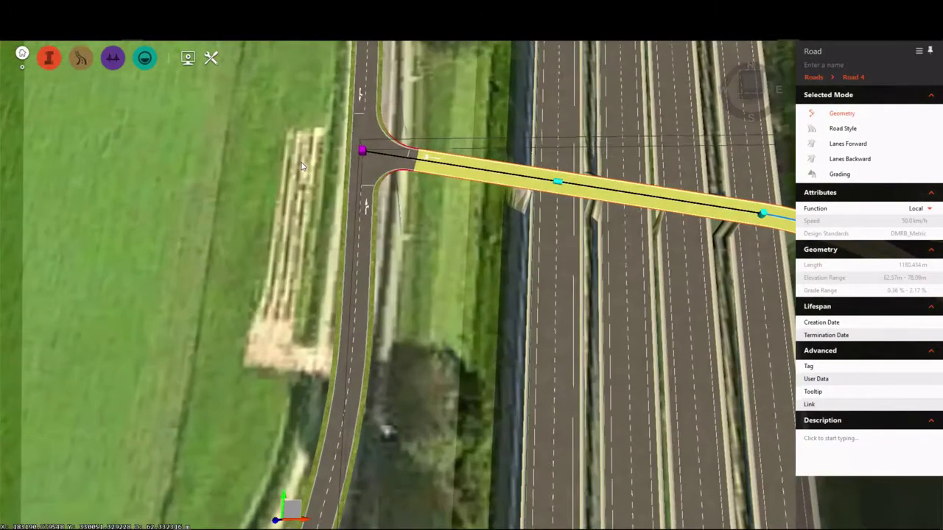
key("Escape")
Set the design vehicle of the T-intersection at the road's west end to DB-32-Pantechnicon
scroll(357, 90, "up", 2)
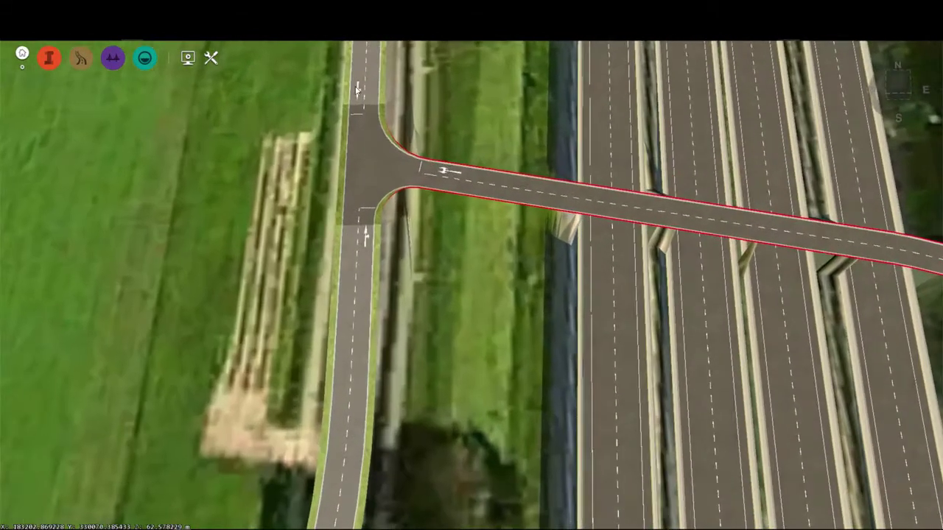
scroll(362, 96, "up", 3)
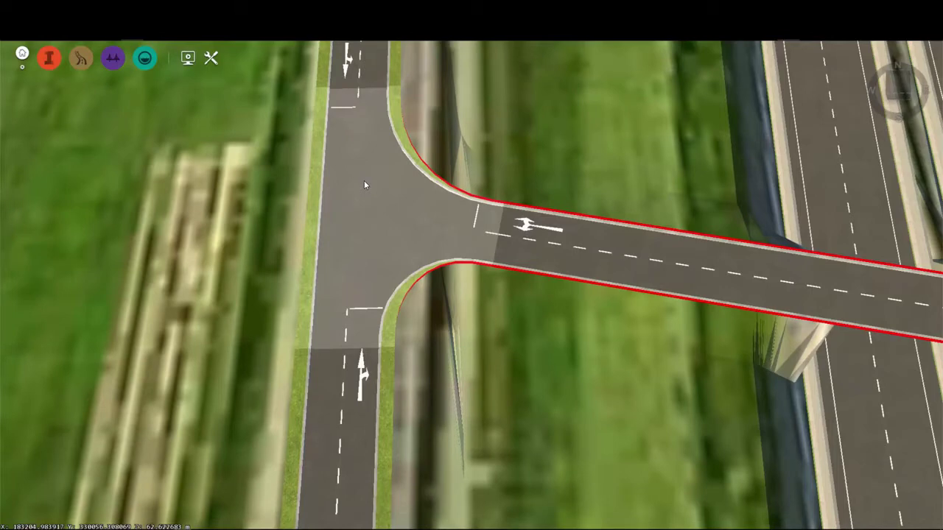
left_click(364, 182)
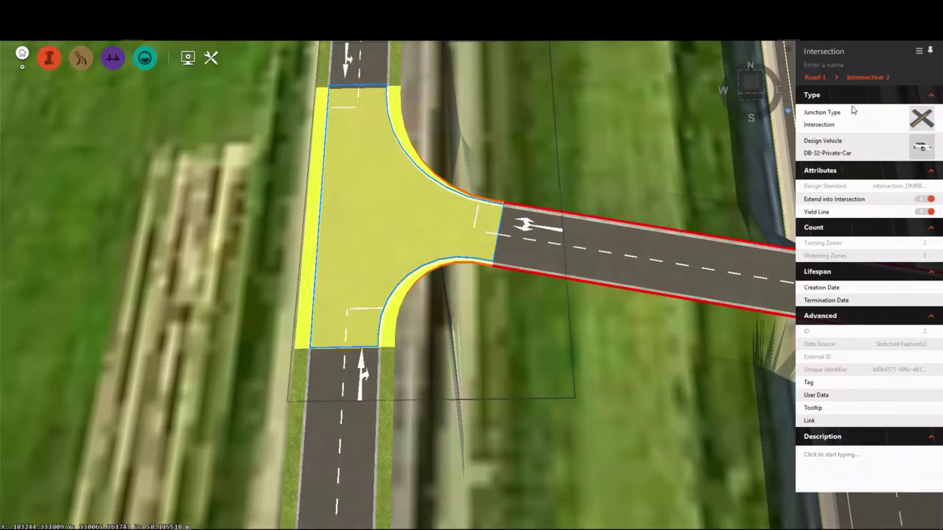
left_click(918, 155)
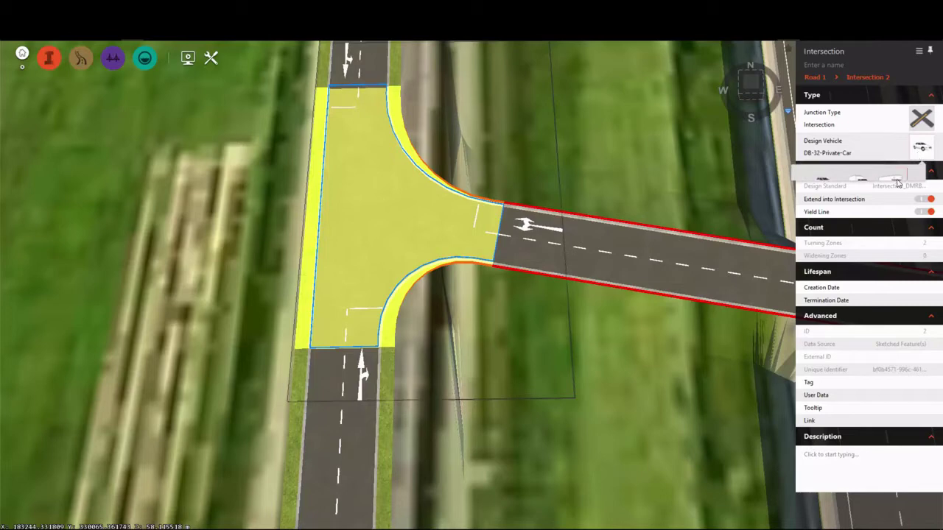
left_click(897, 181)
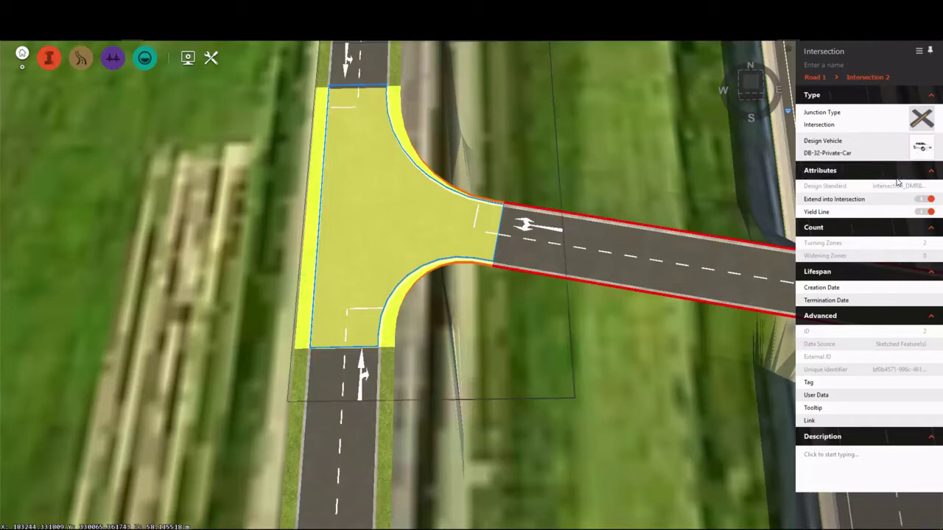
Try a curb return type other than Simple Curve on the intersection's turning zones
scroll(611, 281, "down", 5)
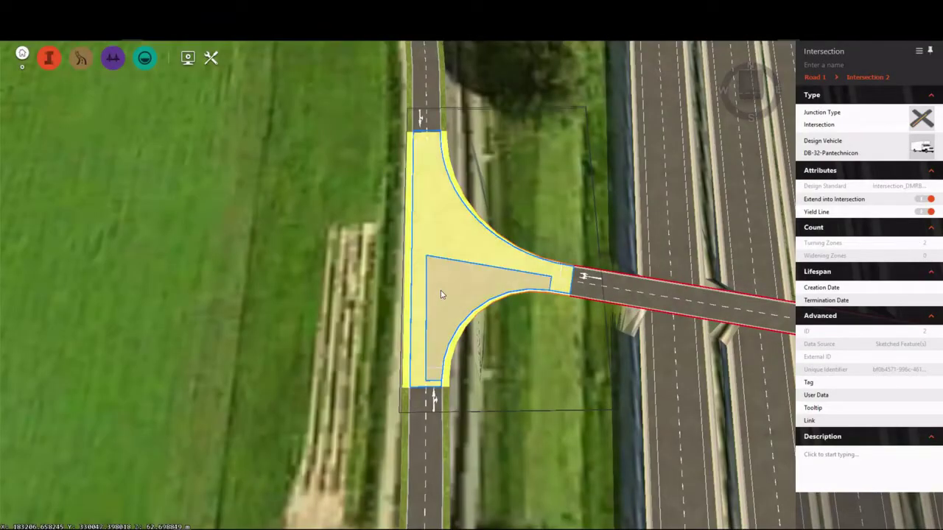
left_click(441, 294)
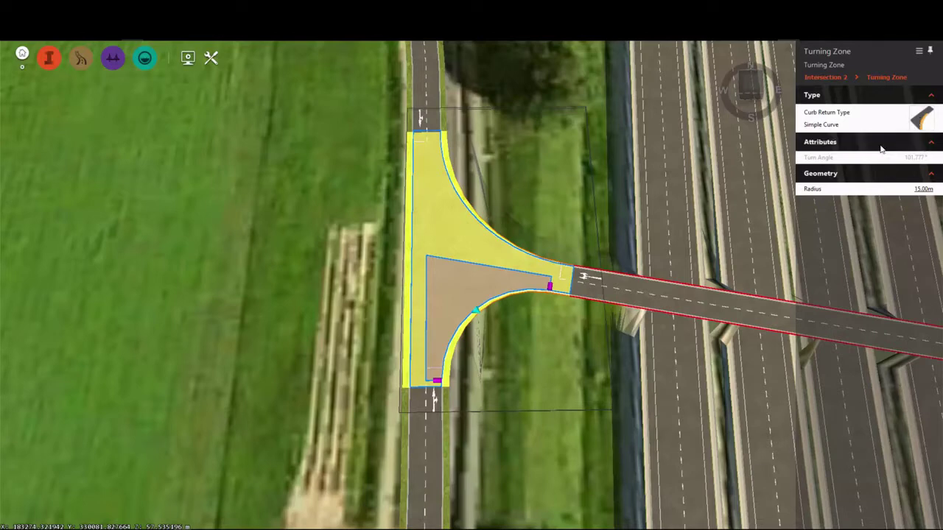
left_click(880, 149)
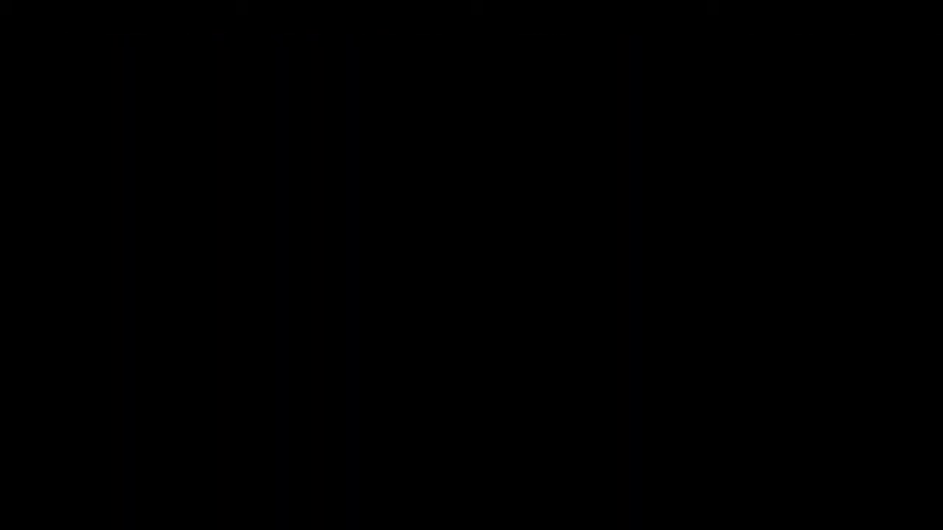
left_click(413, 361)
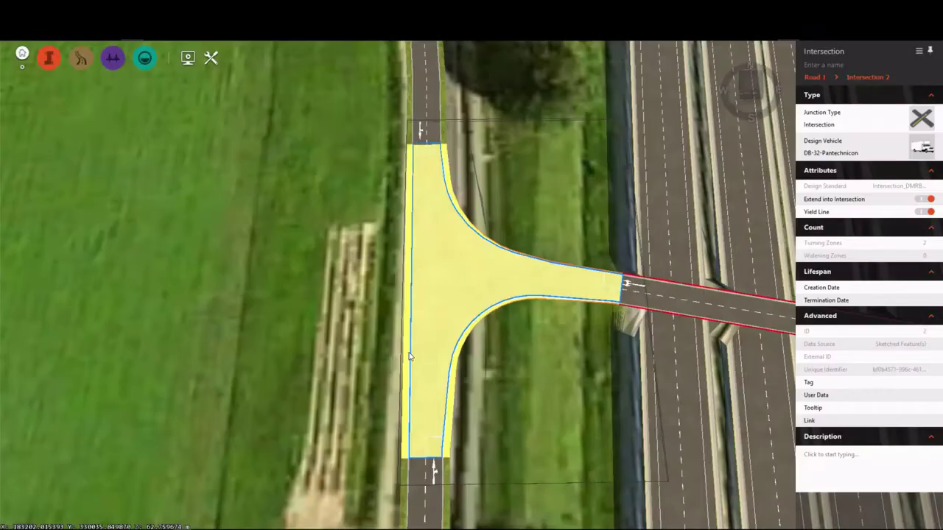
Set the intersection's design vehicle to DB-32-Private-Car and clear the selection
scroll(353, 309, "down", 5)
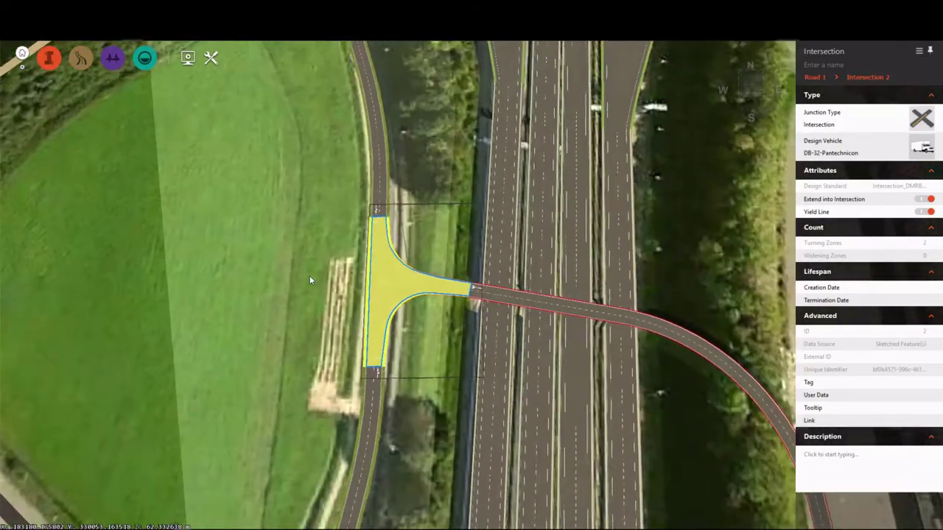
scroll(309, 279, "down", 1)
left_click_drag(528, 373, 523, 324)
scroll(452, 283, "up", 5)
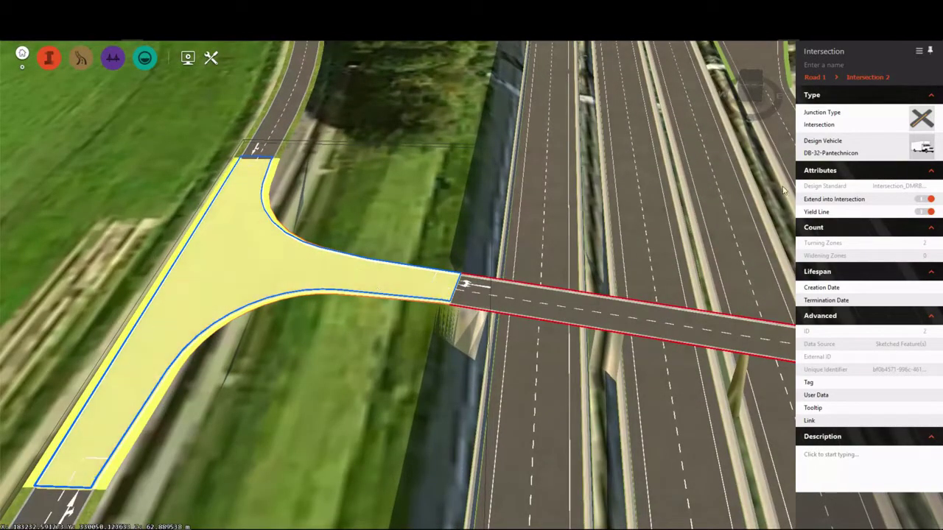
left_click(917, 146)
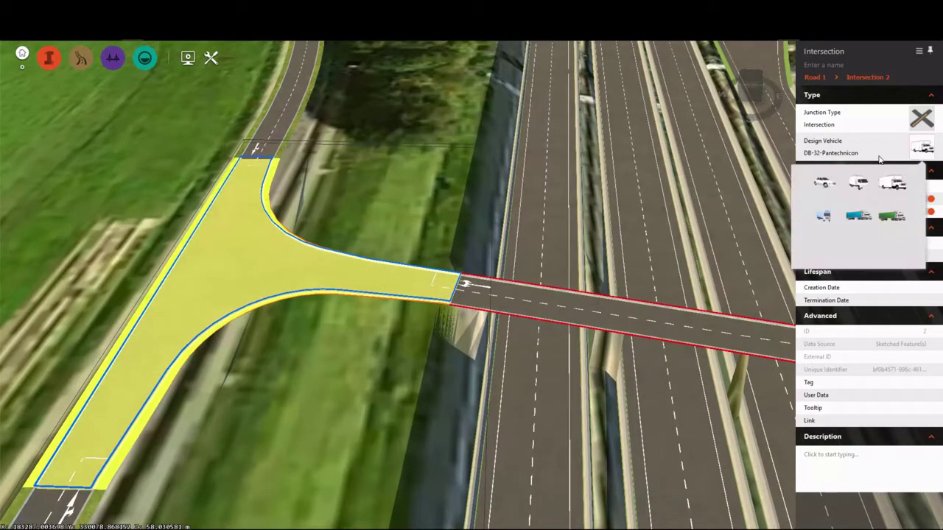
left_click(823, 185)
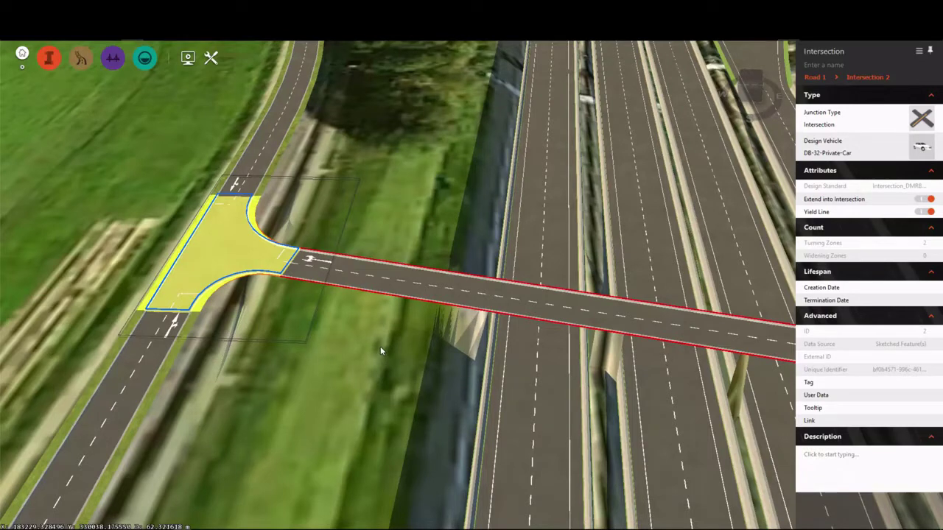
left_click(372, 327)
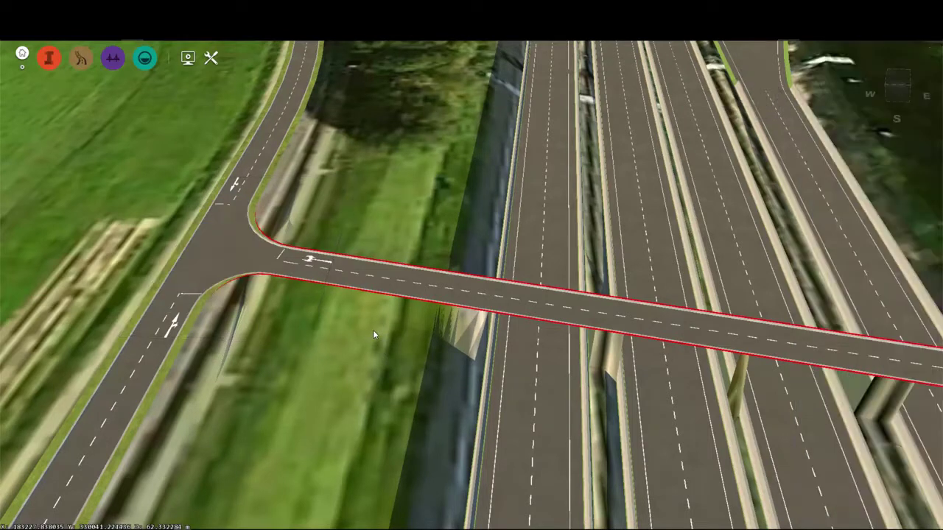
Add a bridge about 86 m long to the design road over the motorway, ending near station 0+107.6, and set its type to Steel Plate
left_click(374, 277)
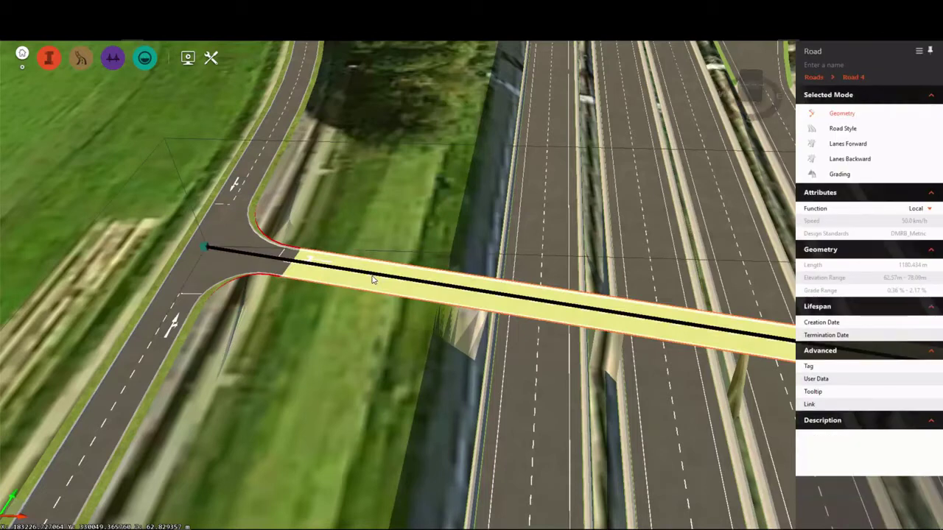
right_click(373, 280)
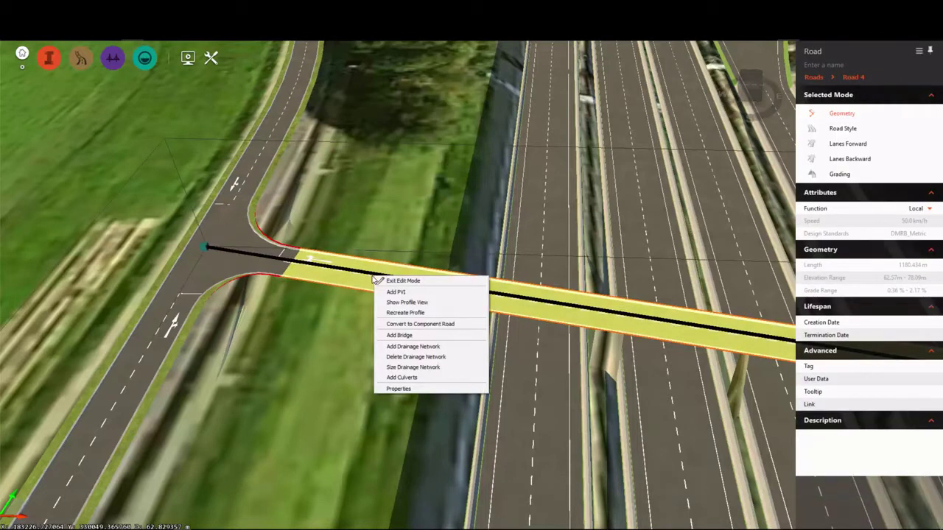
left_click(391, 336)
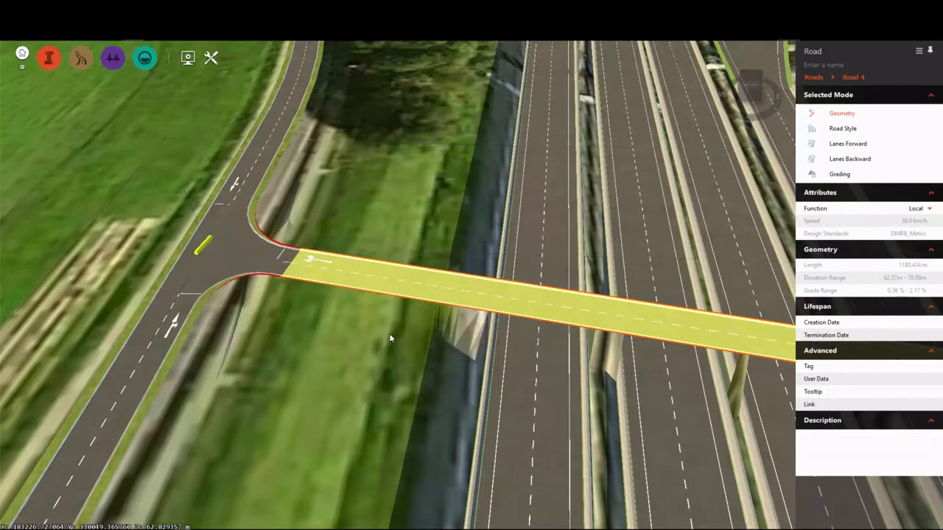
left_click(368, 270)
scroll(338, 272, "down", 3)
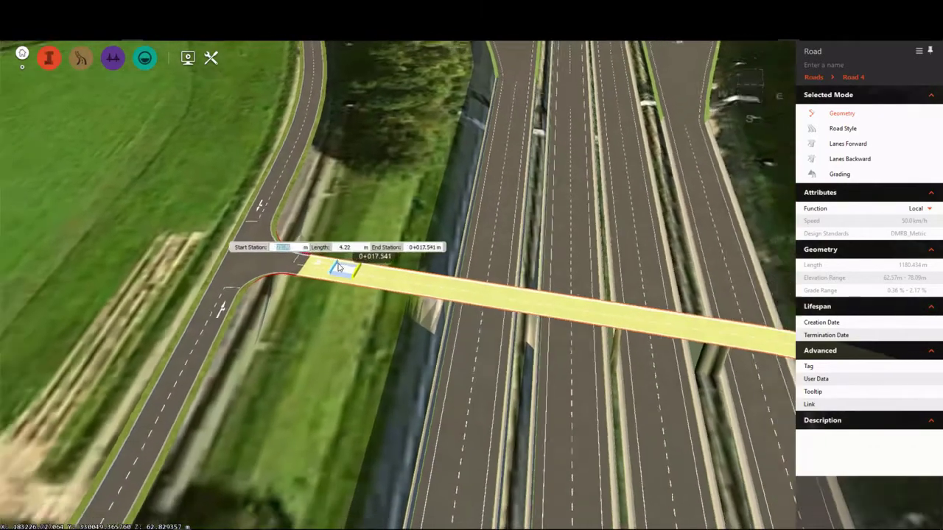
scroll(547, 300, "down", 1)
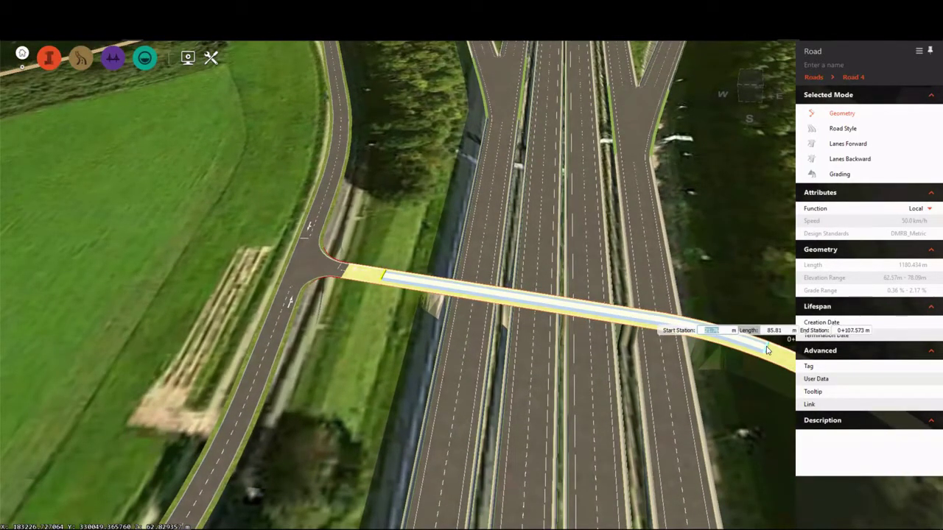
left_click(766, 351)
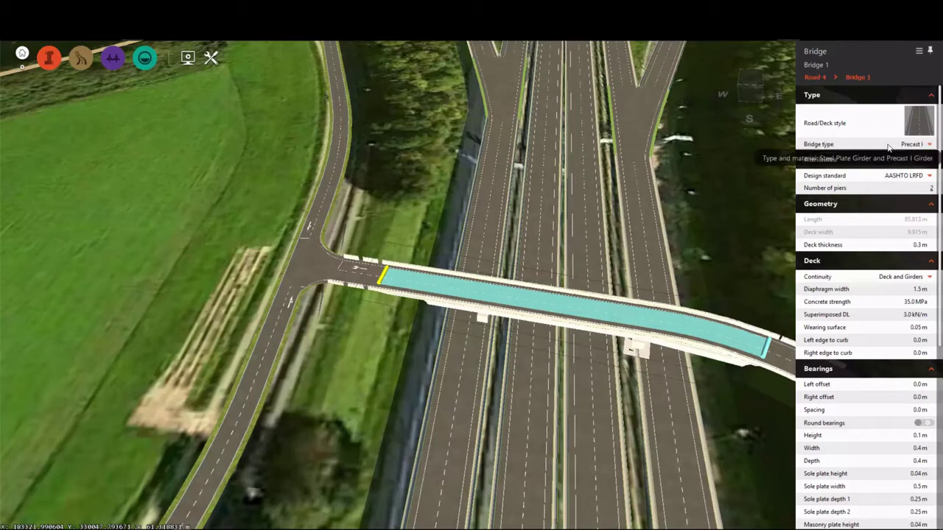
left_click(929, 145)
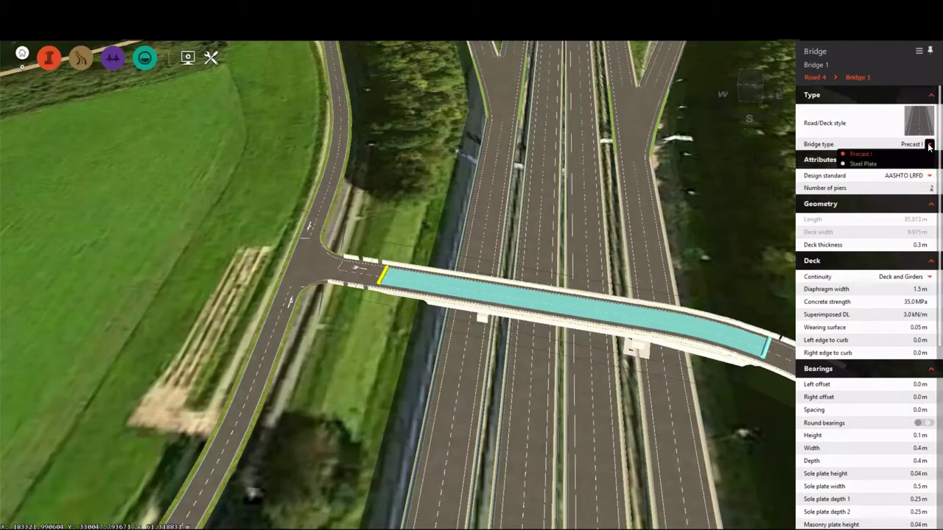
left_click(876, 164)
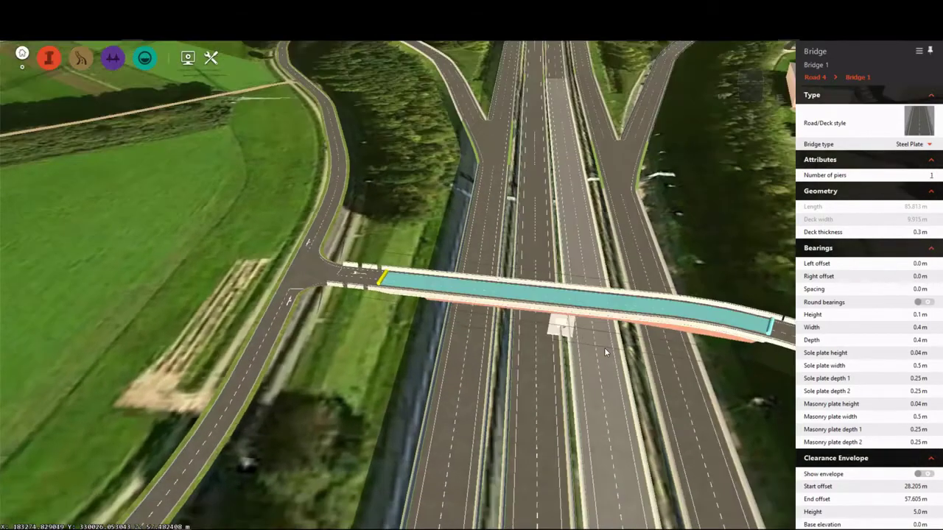
Examine the bridge from motorway level and review its bearing and clearance envelope properties
left_click_drag(605, 348, 595, 310)
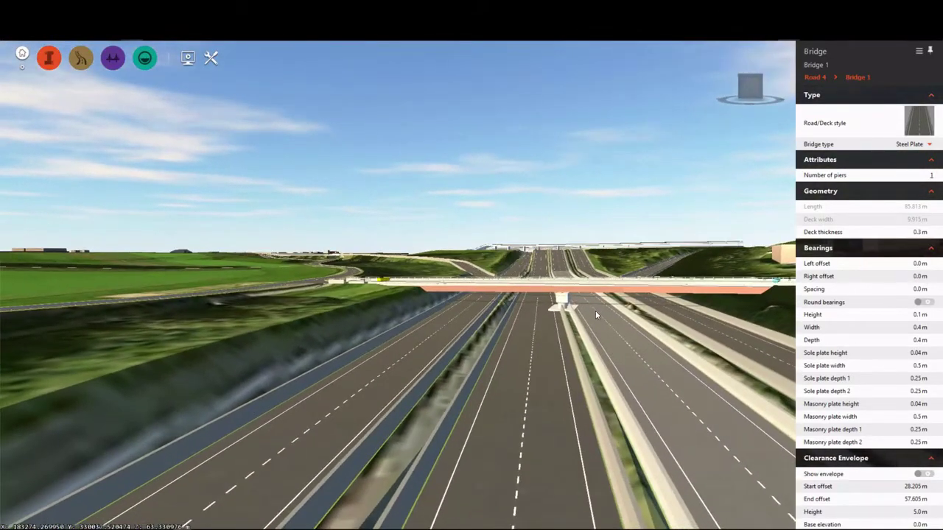
scroll(422, 328, "down", 2)
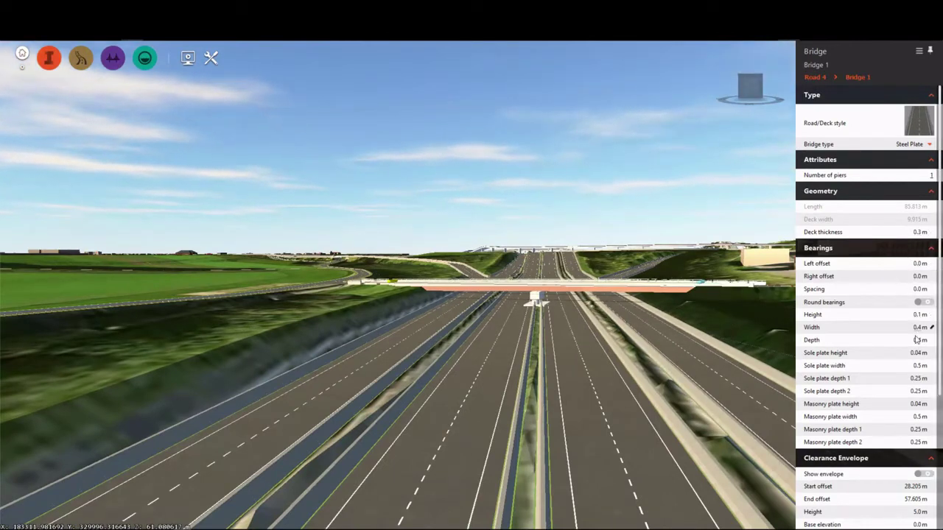
scroll(913, 472, "down", 2)
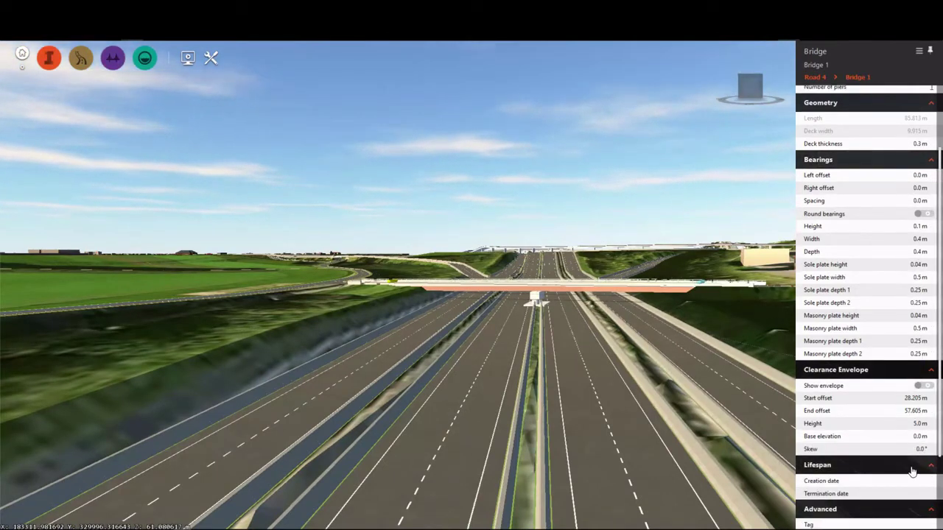
scroll(912, 470, "down", 1)
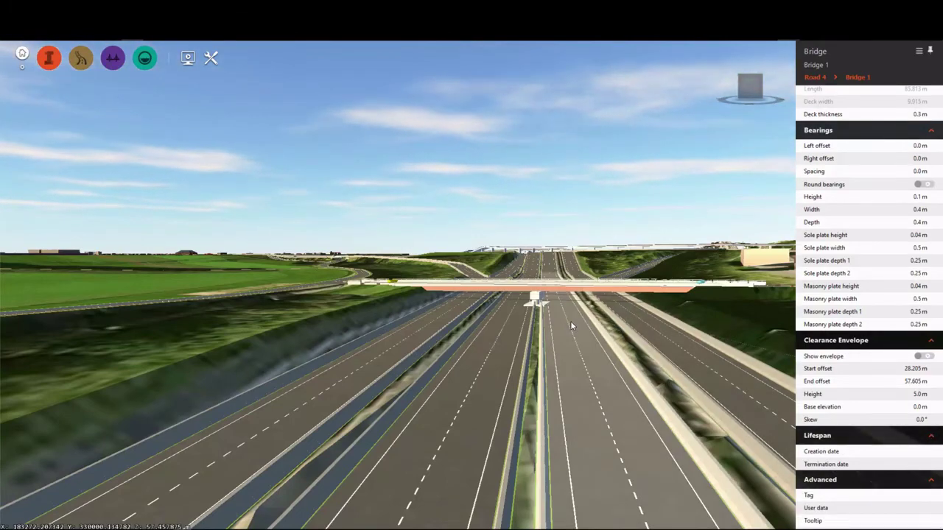
left_click_drag(570, 322, 559, 355)
scroll(558, 355, "down", 2)
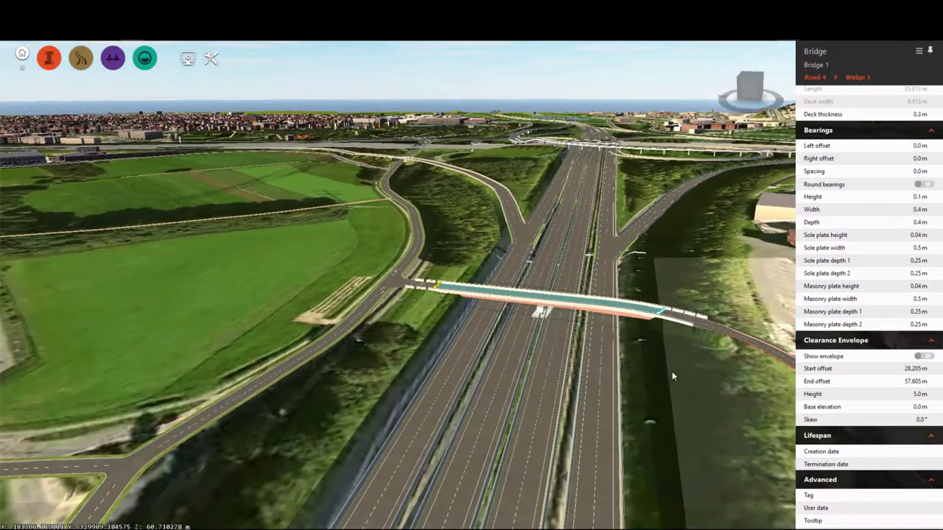
Shorten the design road's vertical curve just past the bridge so that it starts at about station 147.58 m
middle_click_drag(672, 372, 521, 303)
left_click(611, 333)
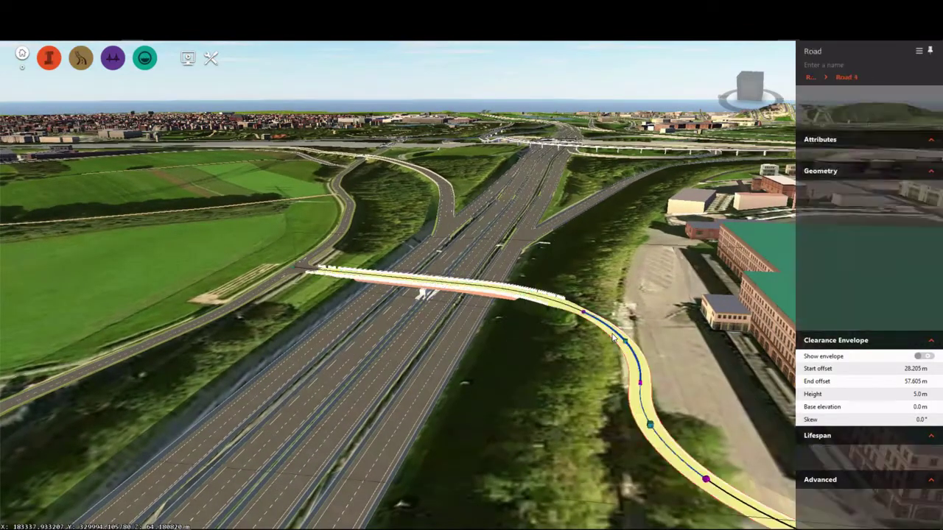
scroll(612, 333, "up", 2)
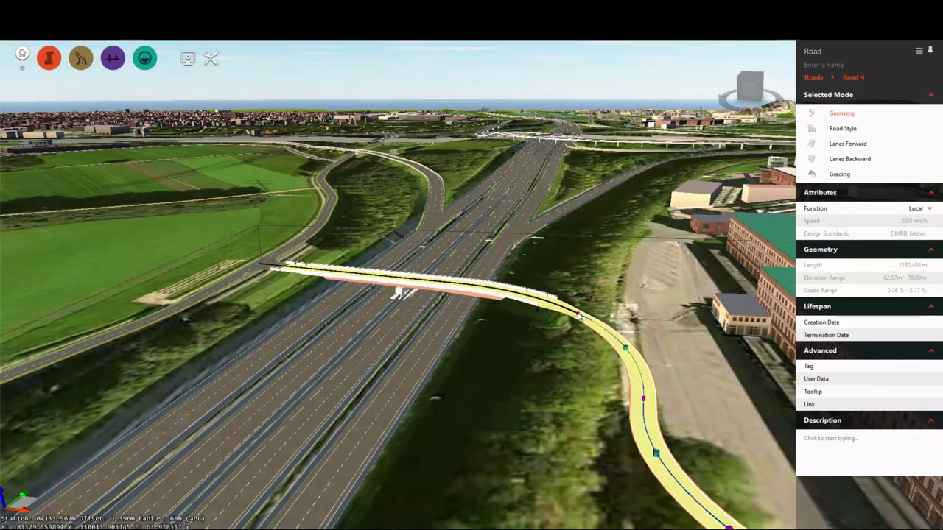
mouse_move(578, 317)
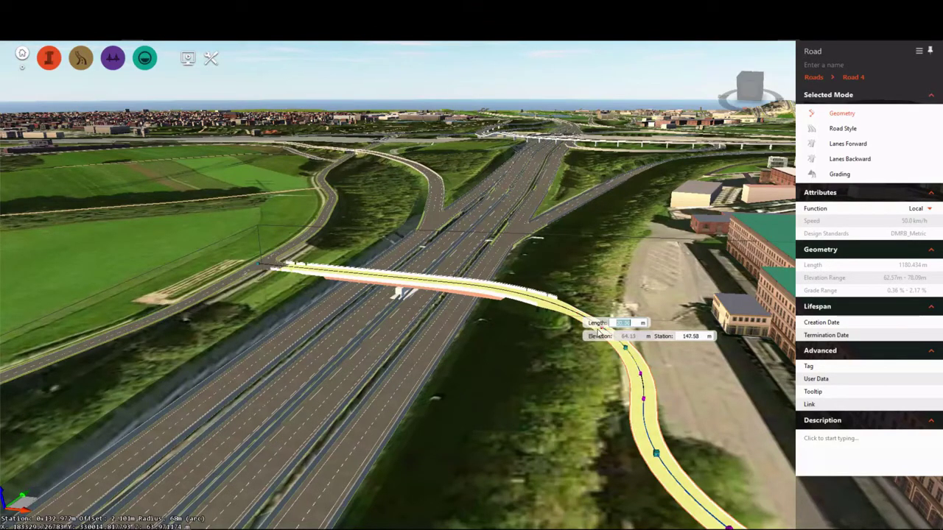
left_click(602, 371)
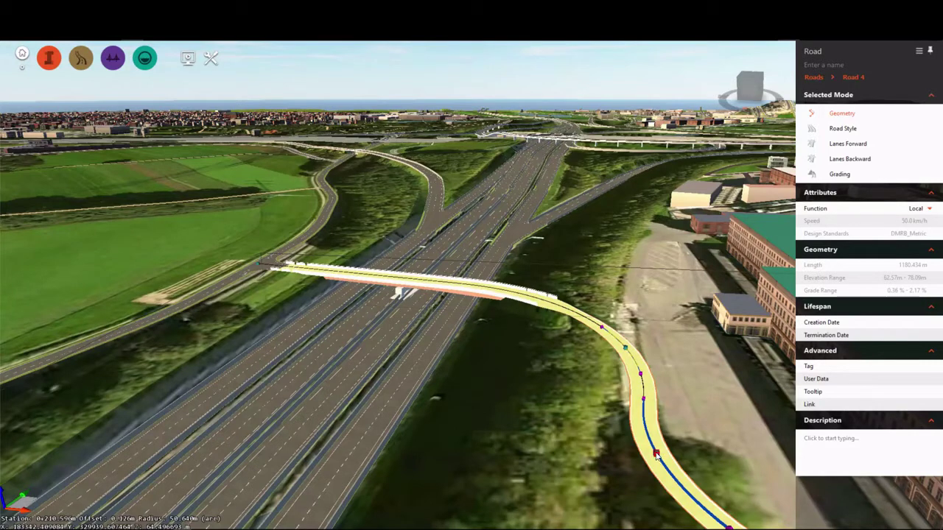
Raise the road's vertical intersection point near station 0+210 to an elevation of about 66.67 m
left_click(655, 452)
left_click_drag(657, 455, 655, 447)
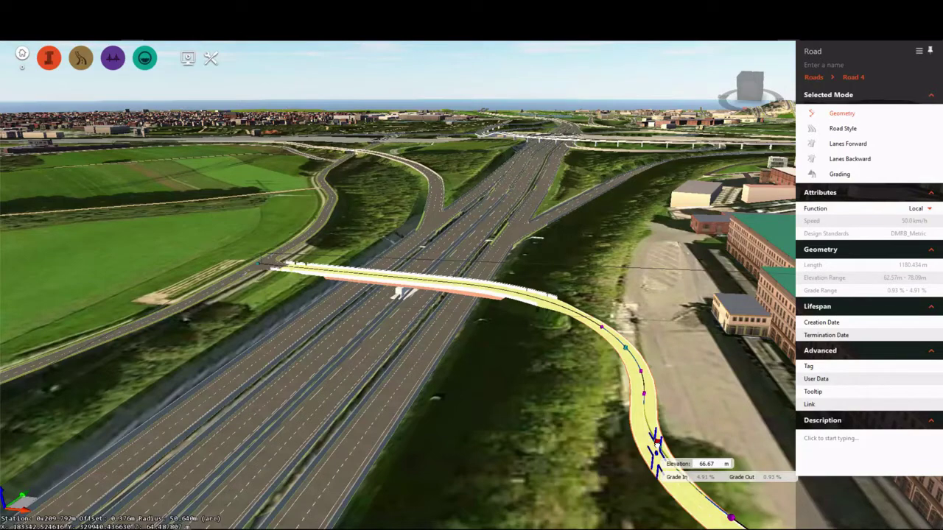
left_click(570, 368)
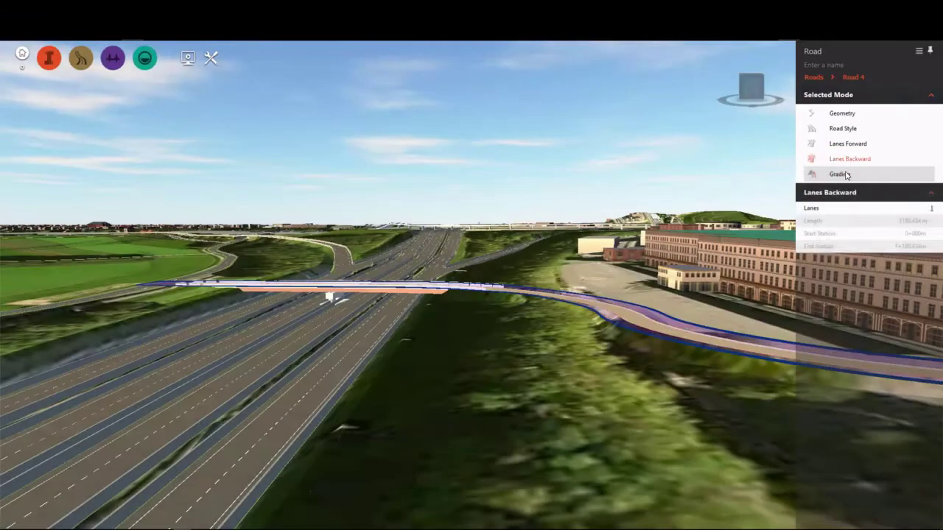
Set the design road's grading method to Fixed Slope with a grading limit of 5 m
left_click(840, 174)
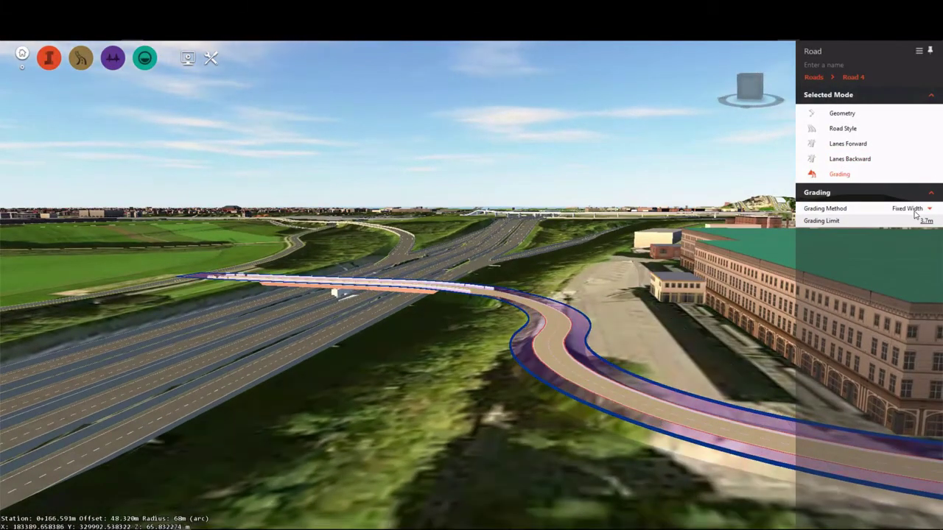
left_click(916, 211)
left_click(876, 223)
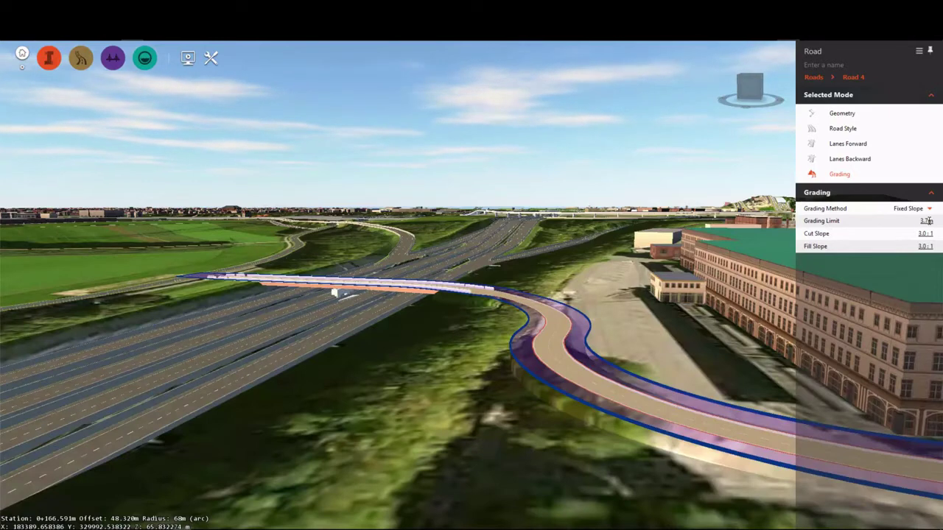
left_click(926, 221)
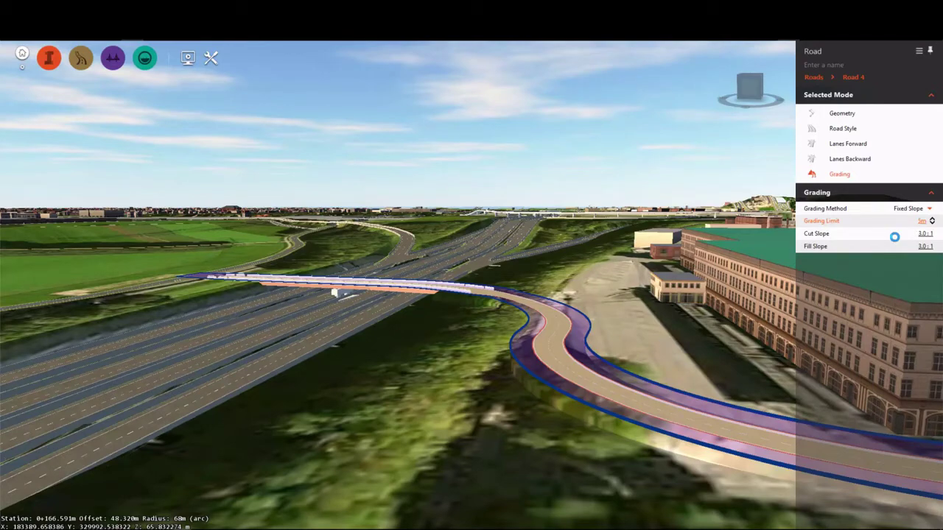
Set the road grading's cut slope to 2:1 and its fill slope to 4:1
left_click(913, 233)
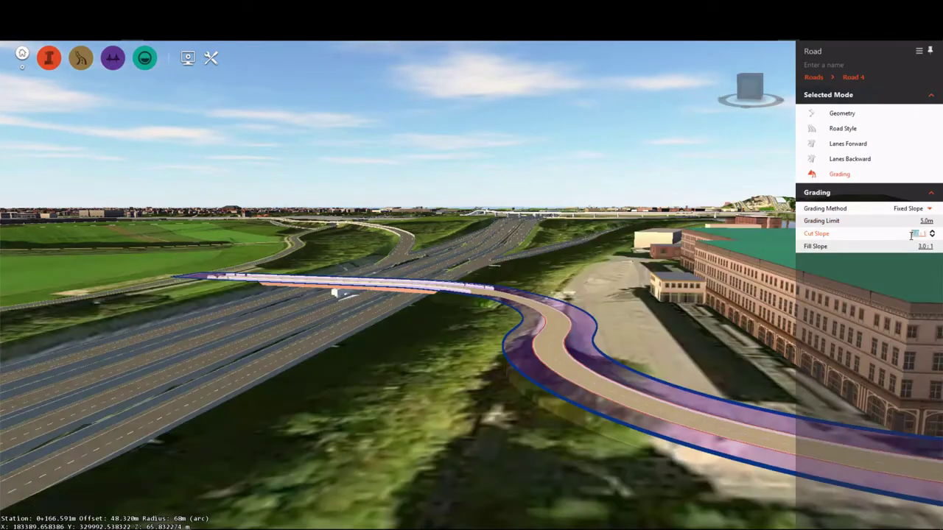
type("2")
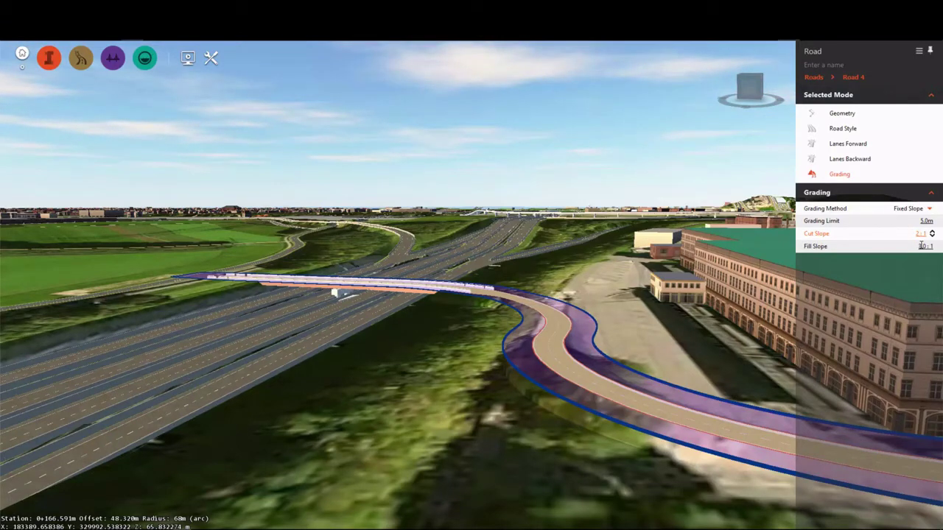
left_click(921, 245)
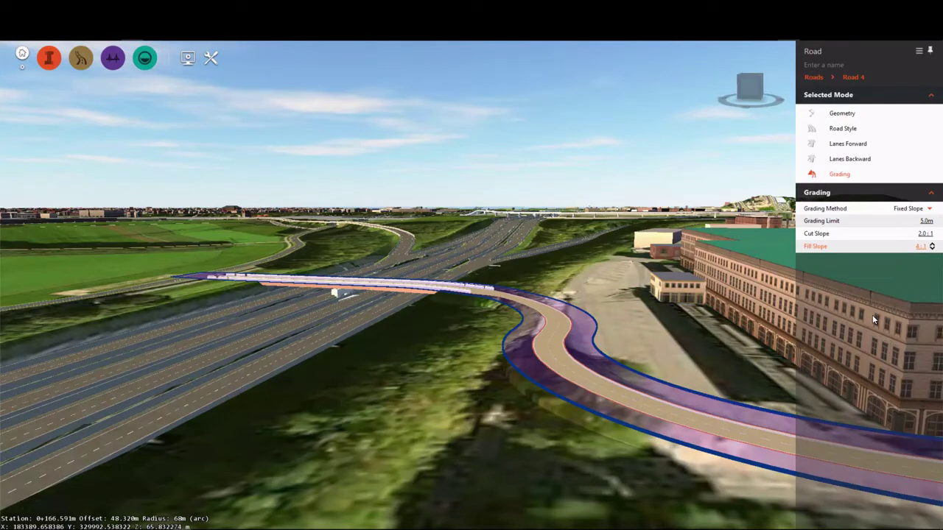
key("Return")
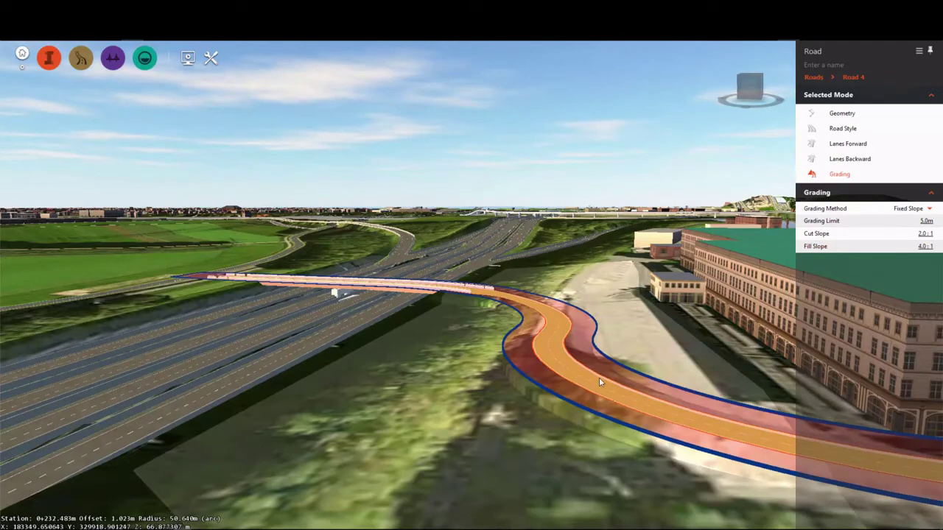
Examine the graded slopes along the road's curves beyond the bridge and clear the road selection
scroll(596, 388, "up", 2)
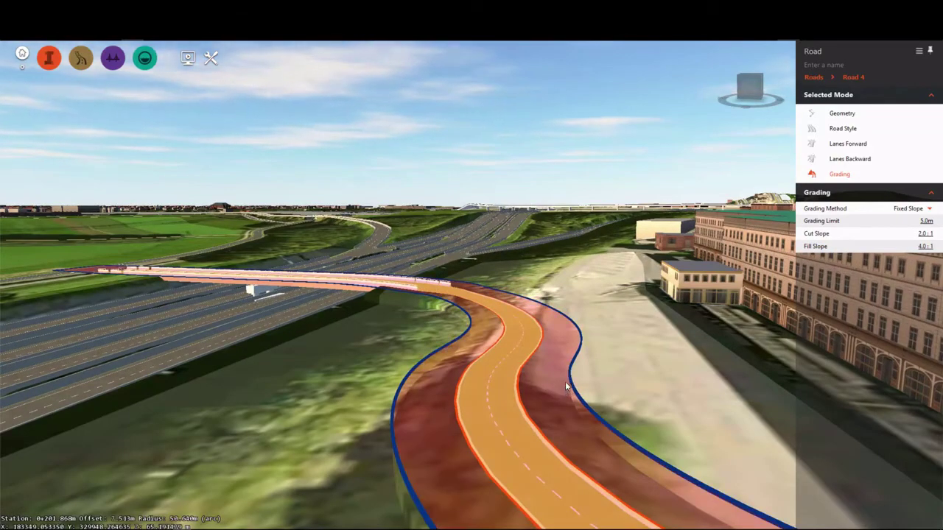
left_click_drag(629, 374, 627, 369)
scroll(627, 373, "down", 3)
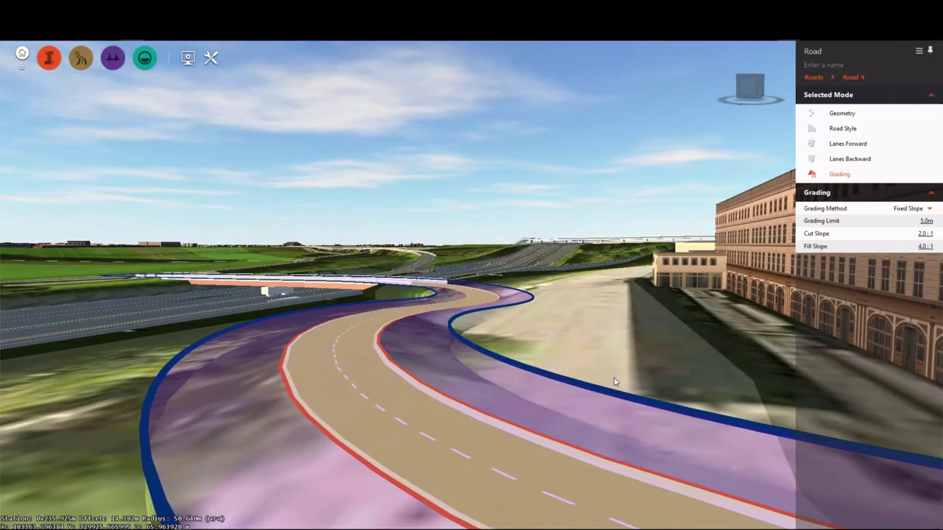
key("Escape")
scroll(472, 407, "down", 3)
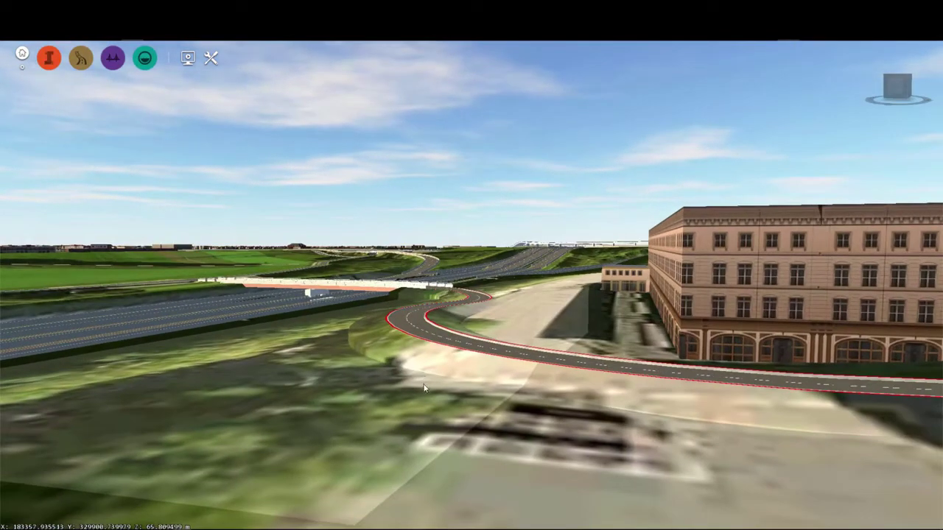
scroll(421, 393, "down", 3)
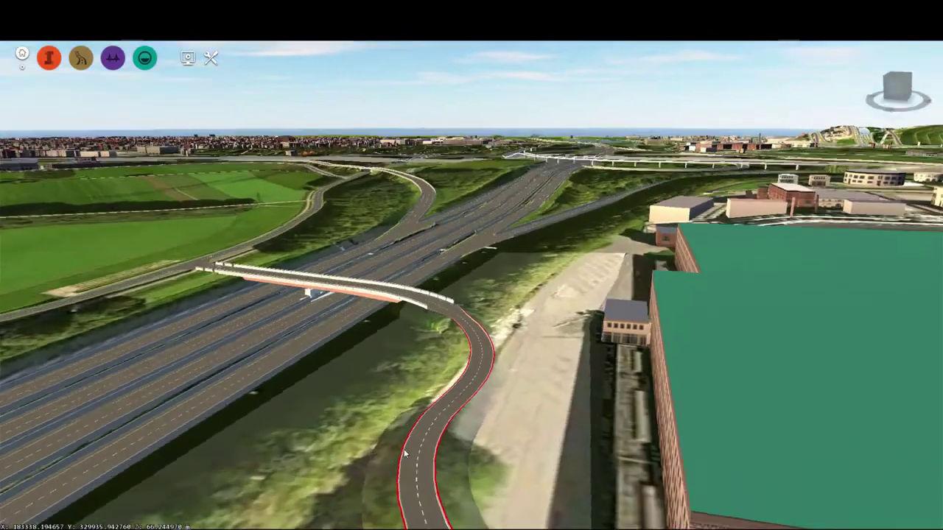
left_click_drag(404, 453, 436, 453)
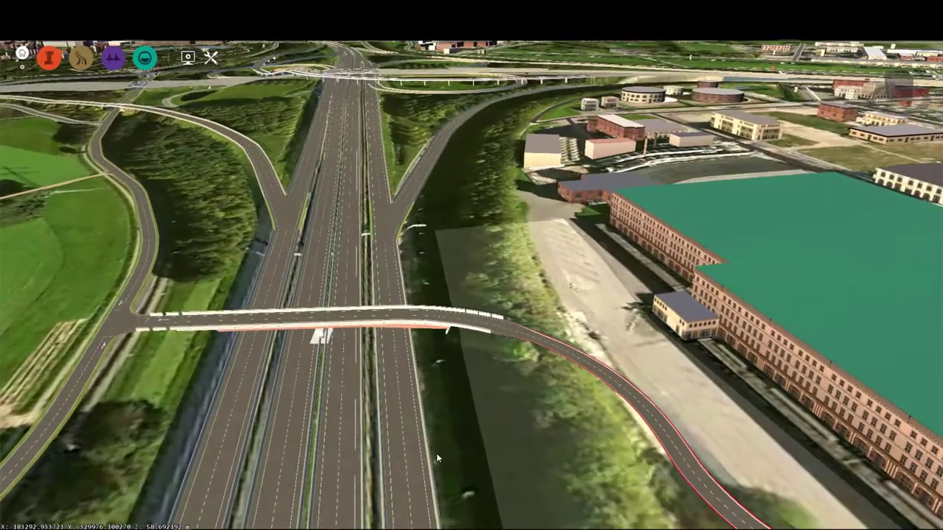
Return the design road to geometry editing, open its profile view and check the profile's display options
left_click(547, 349)
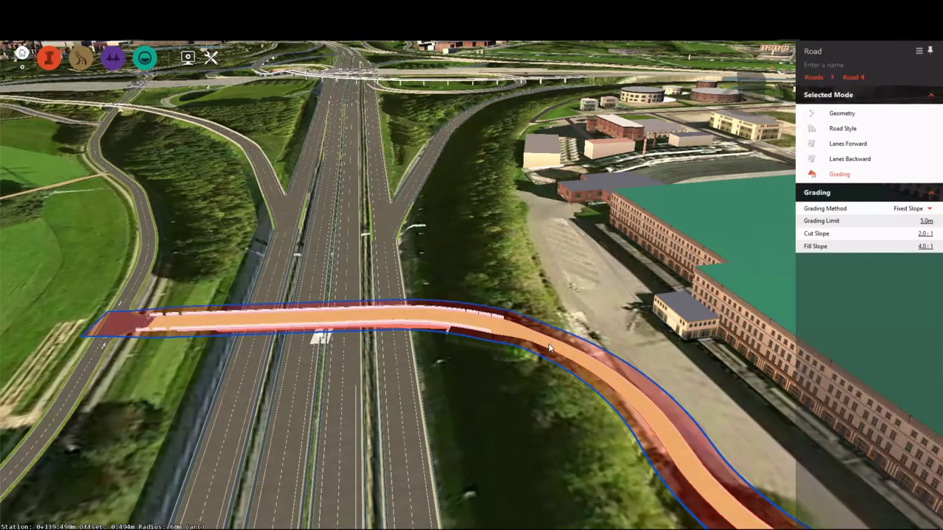
right_click(548, 348)
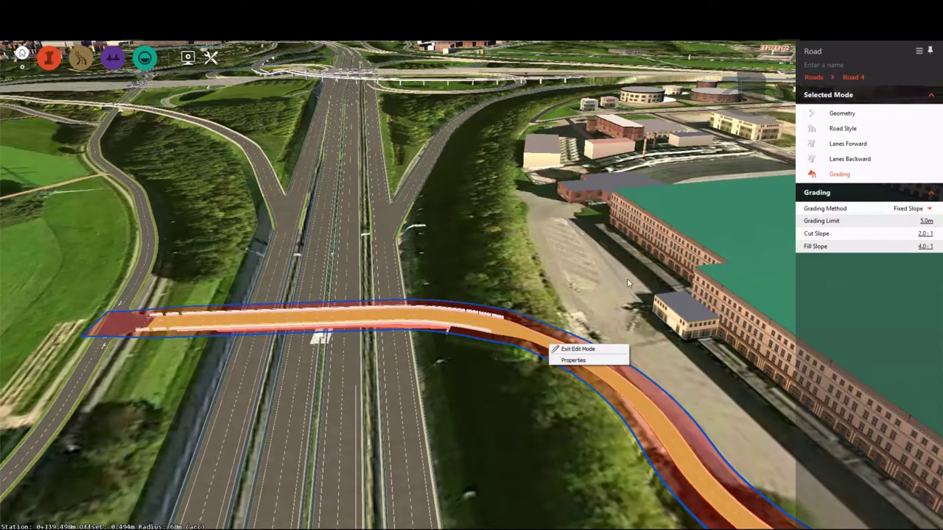
left_click(848, 114)
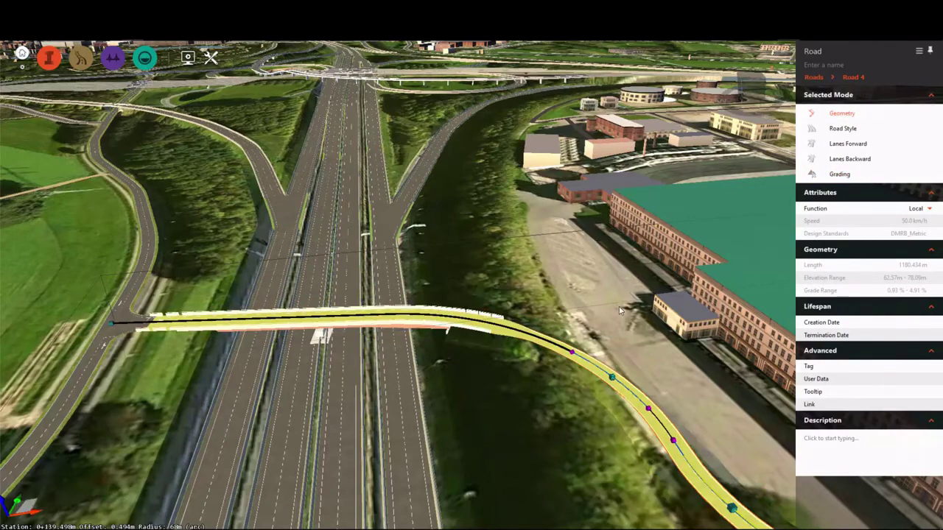
right_click(588, 370)
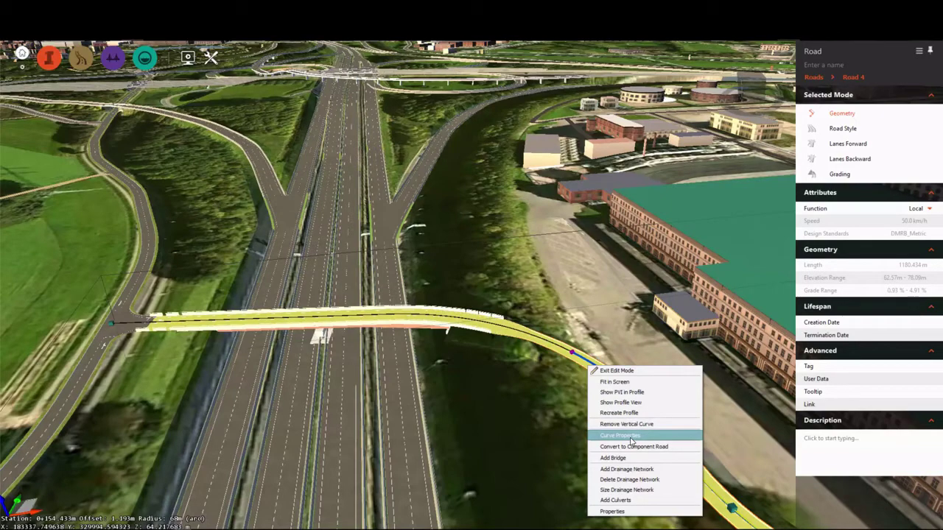
left_click(629, 402)
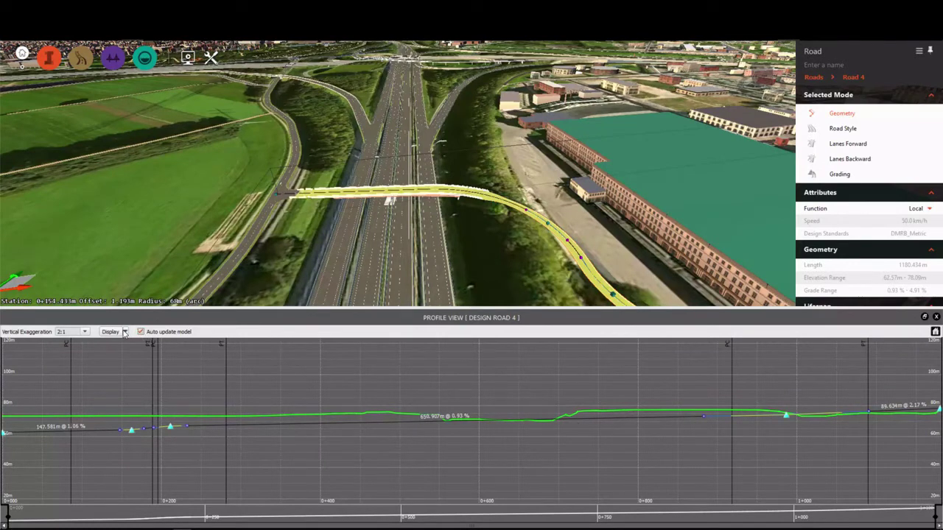
left_click(124, 332)
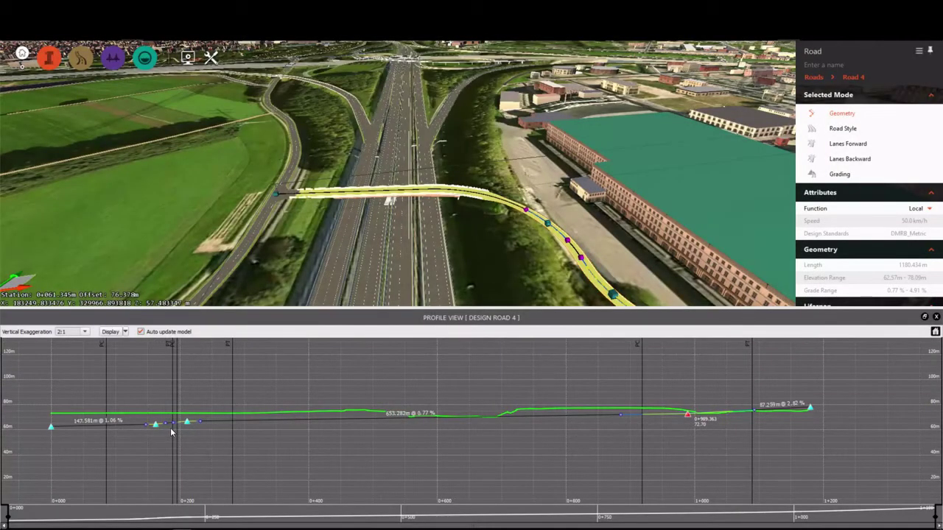
Move the first intermediate vertical intersection point in the profile to about station 0+123.68 at elevation 68.30 m
left_click(155, 426)
left_click_drag(156, 426, 151, 382)
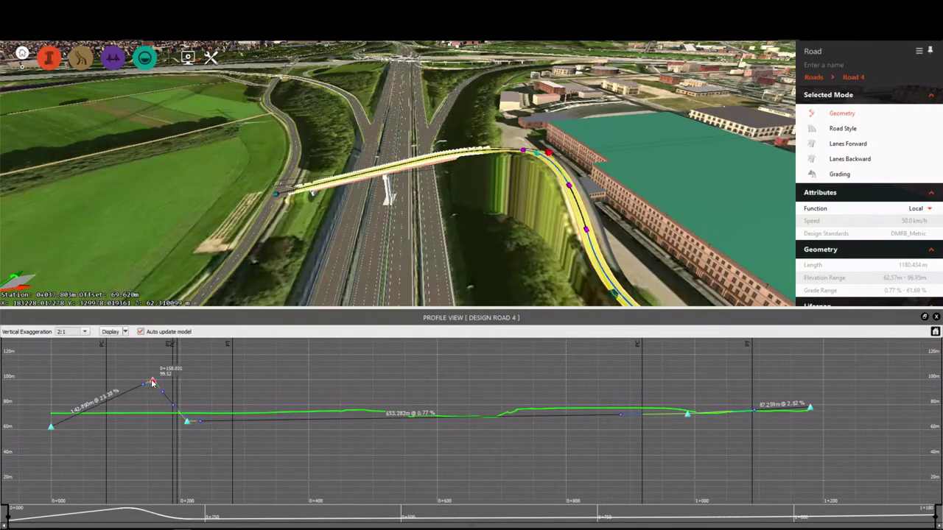
left_click_drag(151, 382, 130, 422)
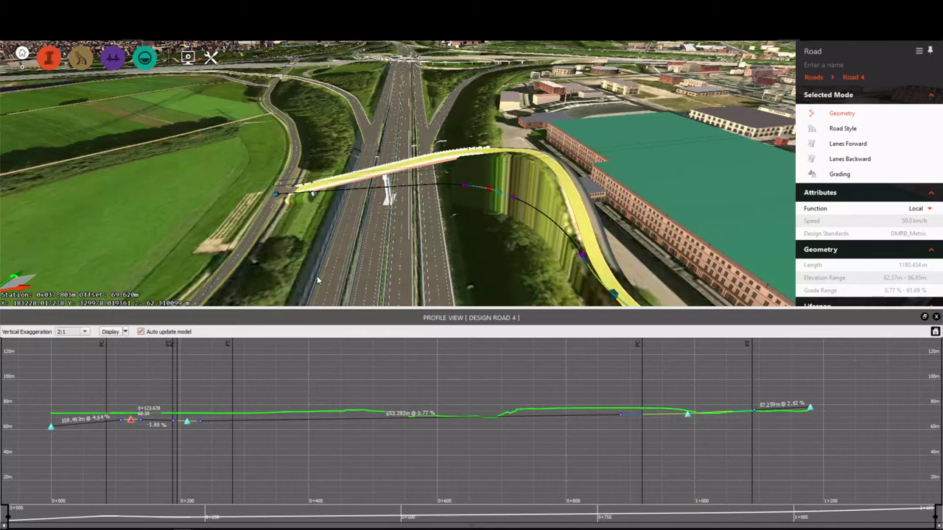